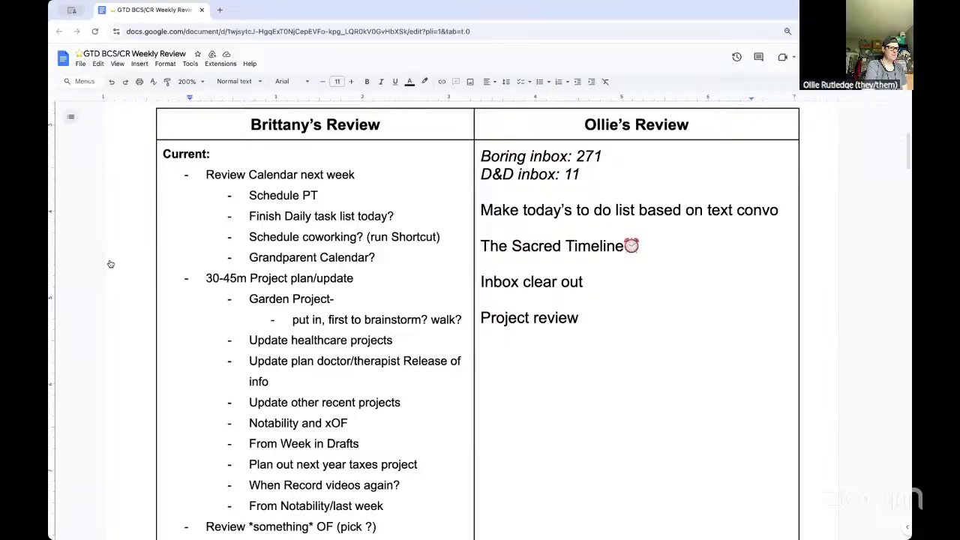
# - Replace the "Schedule PT" sub-bullet under Review Calendar next week with "Schedule this weekend"
pyautogui.click(369, 197)
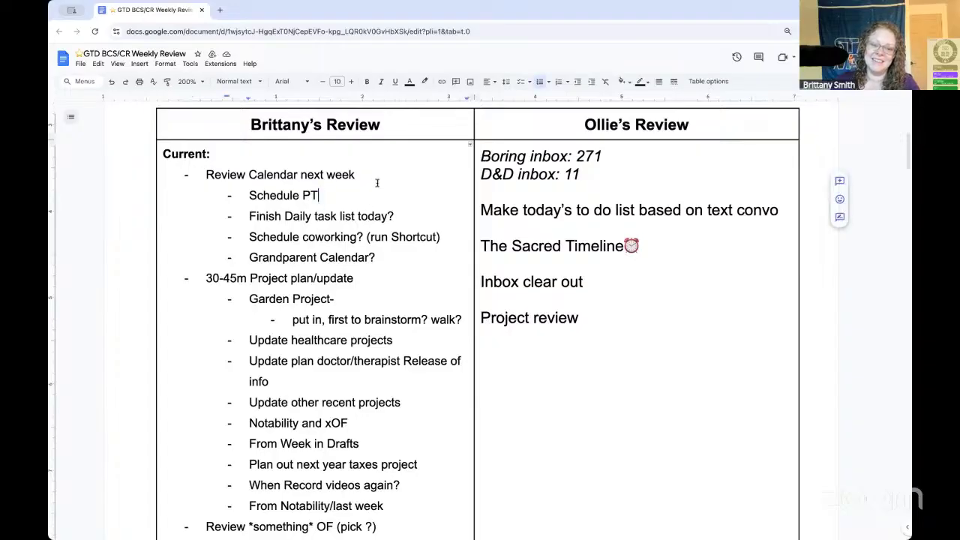
pyautogui.click(252, 195)
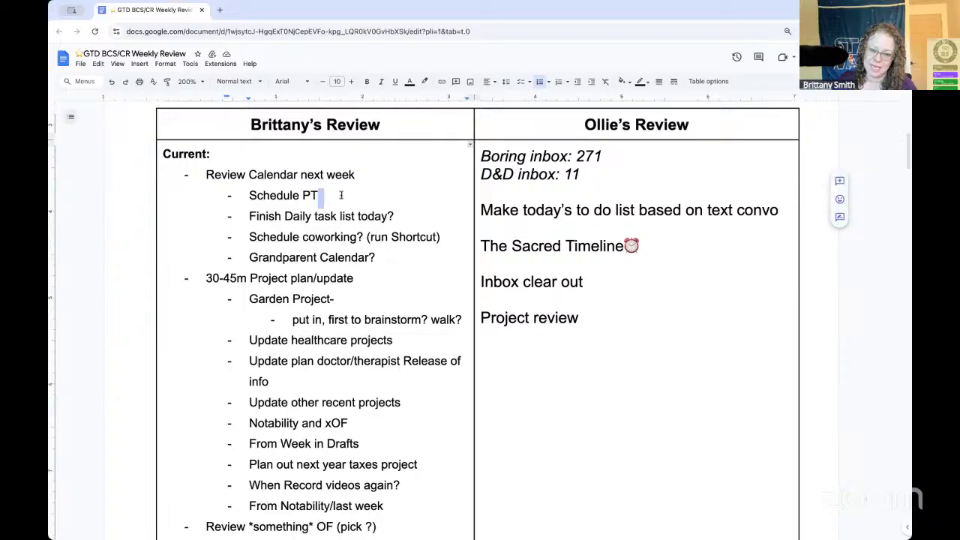
pyautogui.click(341, 195)
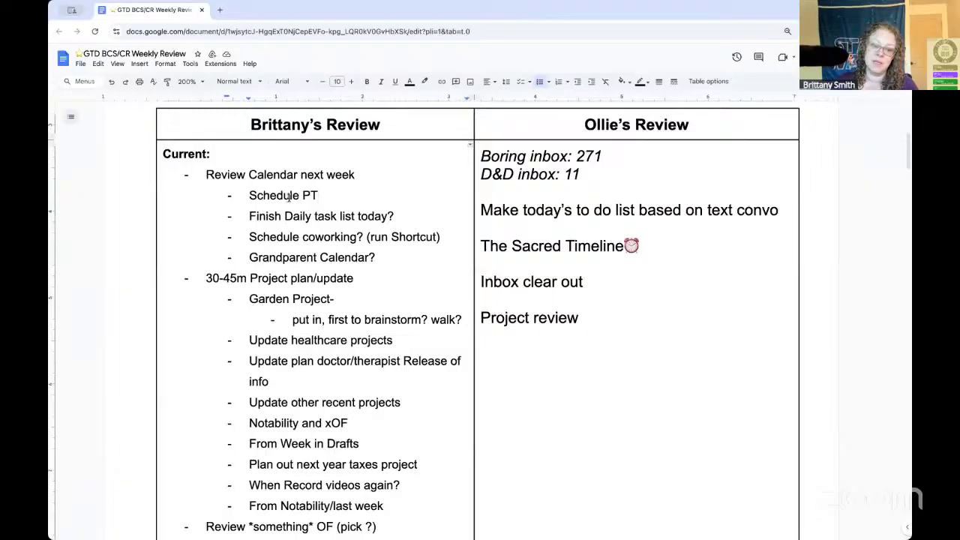
pyautogui.moveTo(340, 197); pyautogui.dragTo(239, 198)
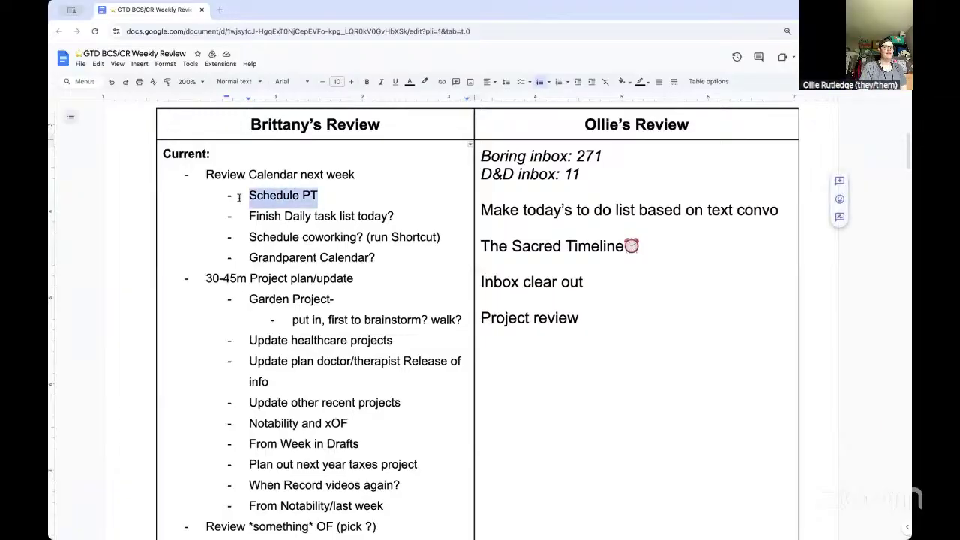
pyautogui.click(327, 195)
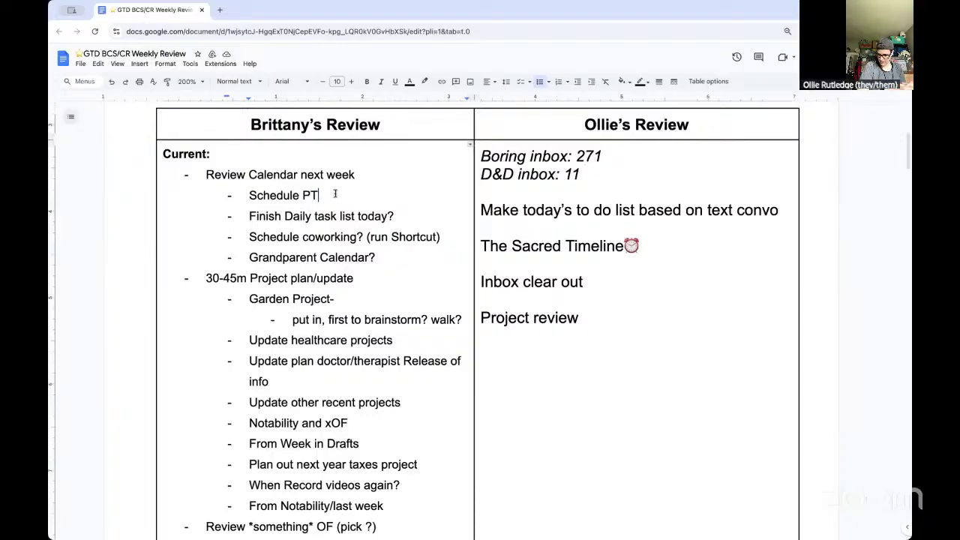
pyautogui.moveTo(335, 194); pyautogui.dragTo(248, 193)
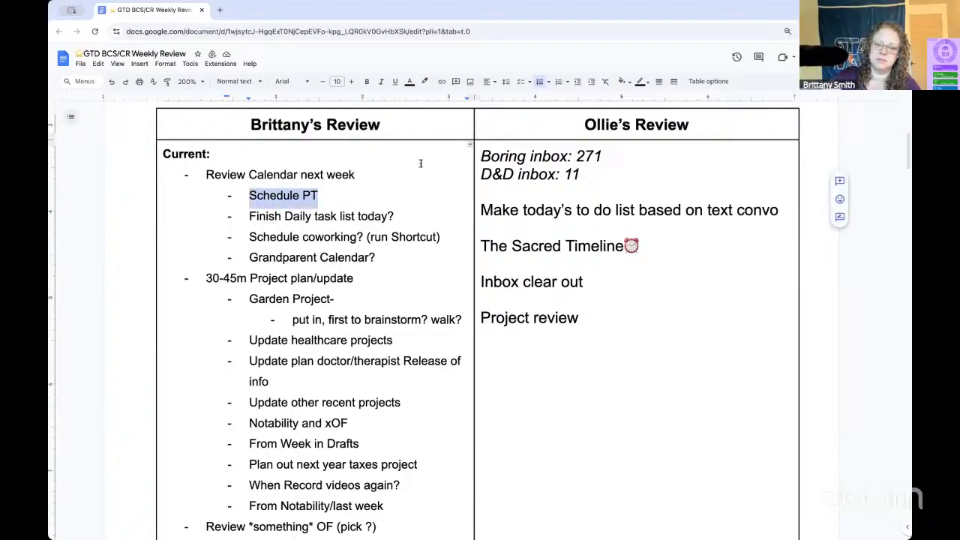
pyautogui.press('BackSpace')
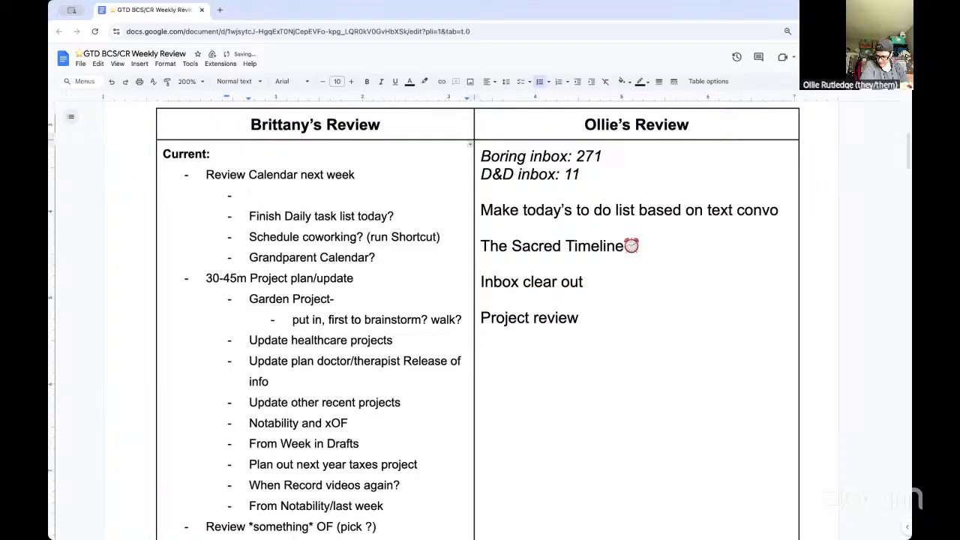
pyautogui.write('Schedule thi')
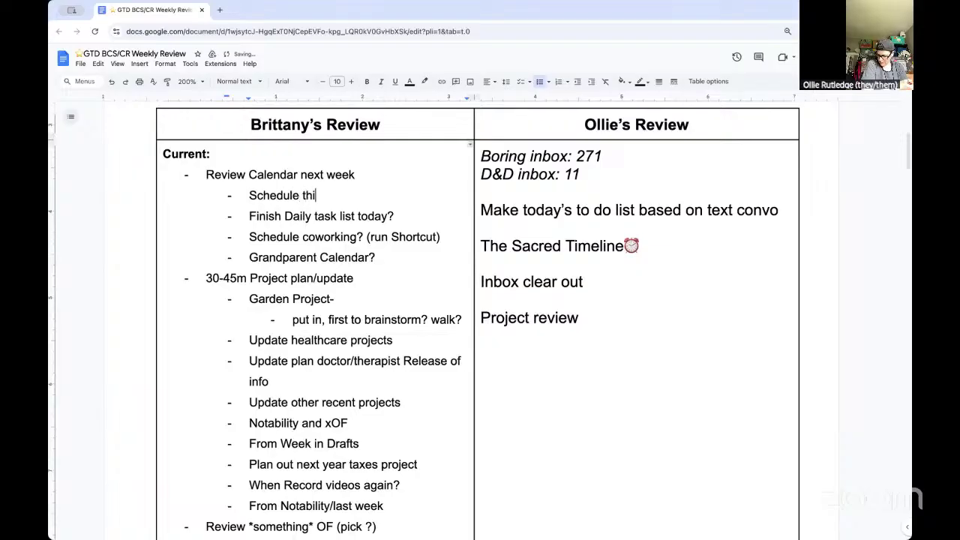
pyautogui.write('s weekend')
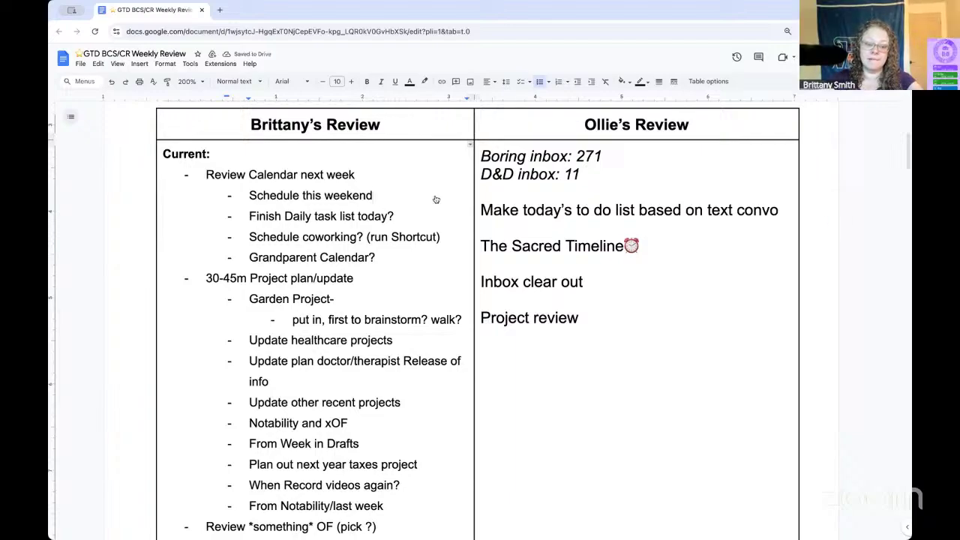
pyautogui.click(213, 143)
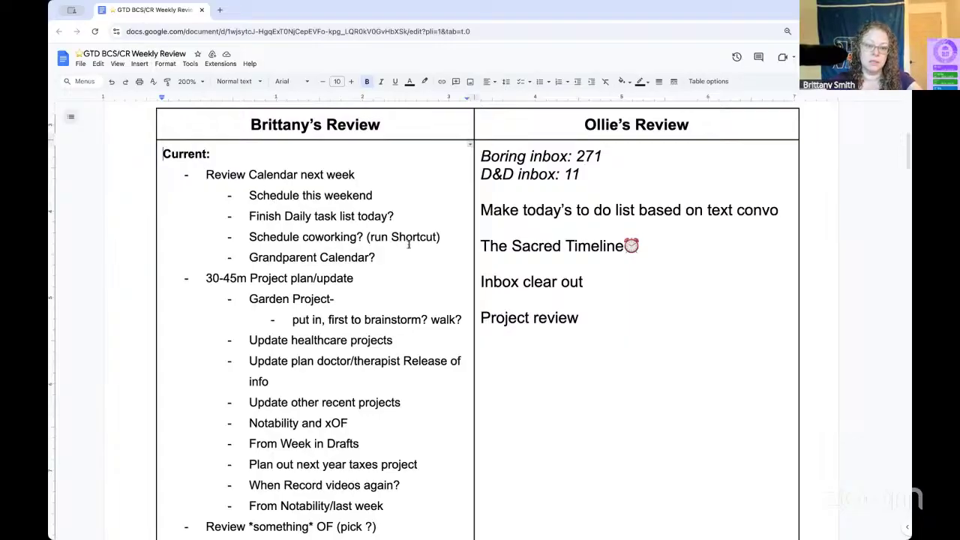
pyautogui.click(414, 214)
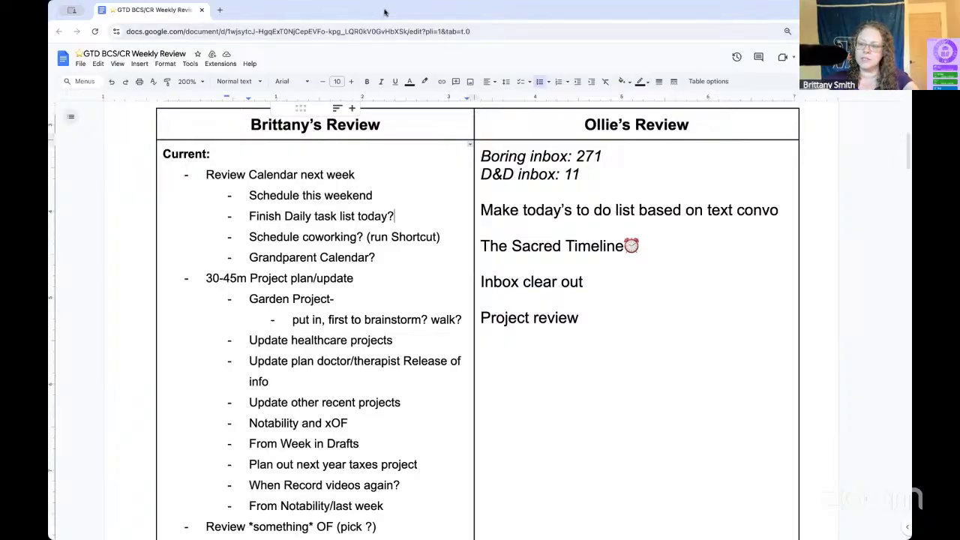
pyautogui.click(376, 196)
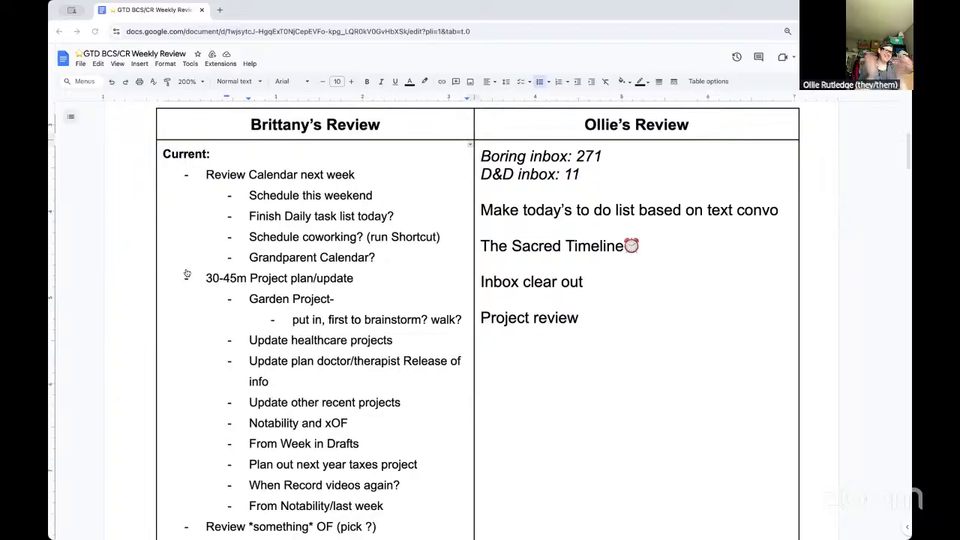
pyautogui.moveTo(375, 197); pyautogui.dragTo(238, 199)
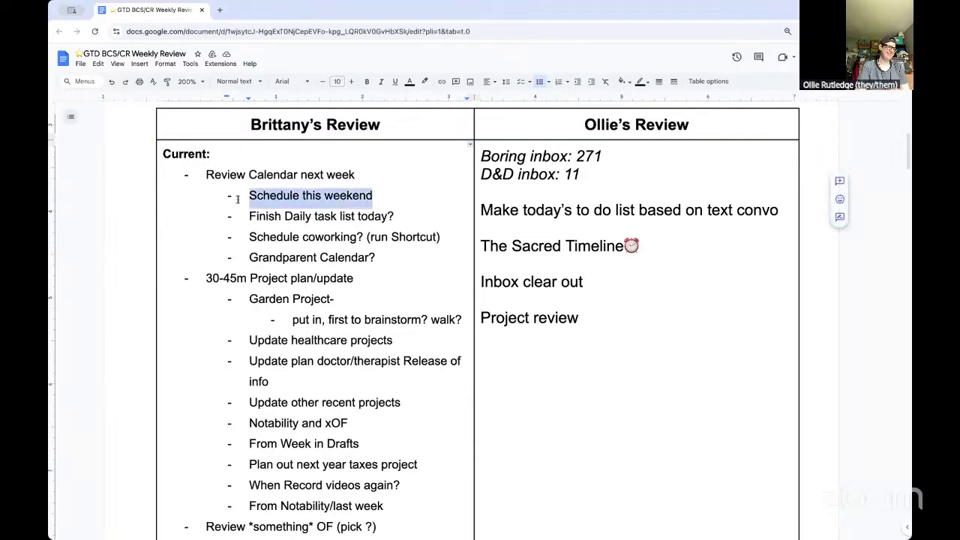
# - Insert a "Mind sweep" sub-bullet above "Finish Daily task list today?"
pyautogui.click(249, 216)
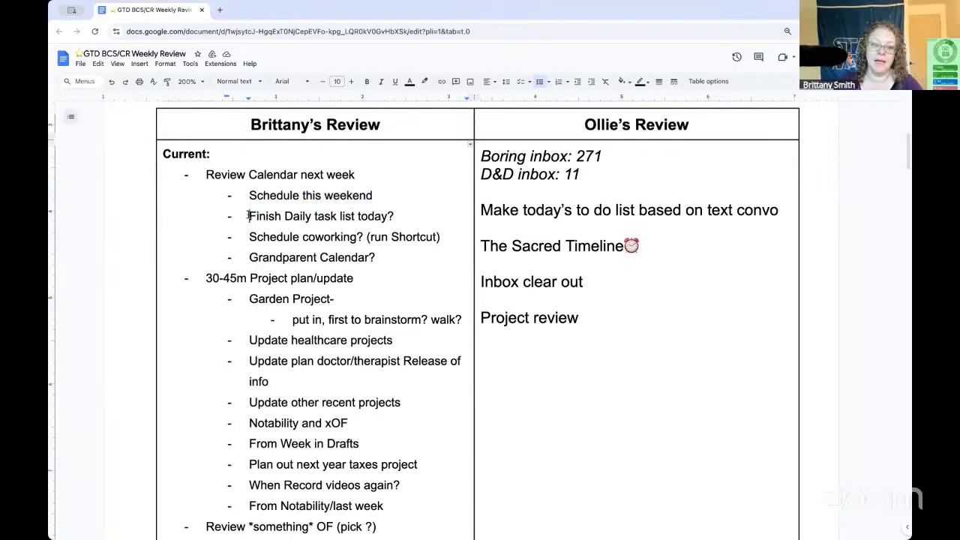
pyautogui.write('Min')
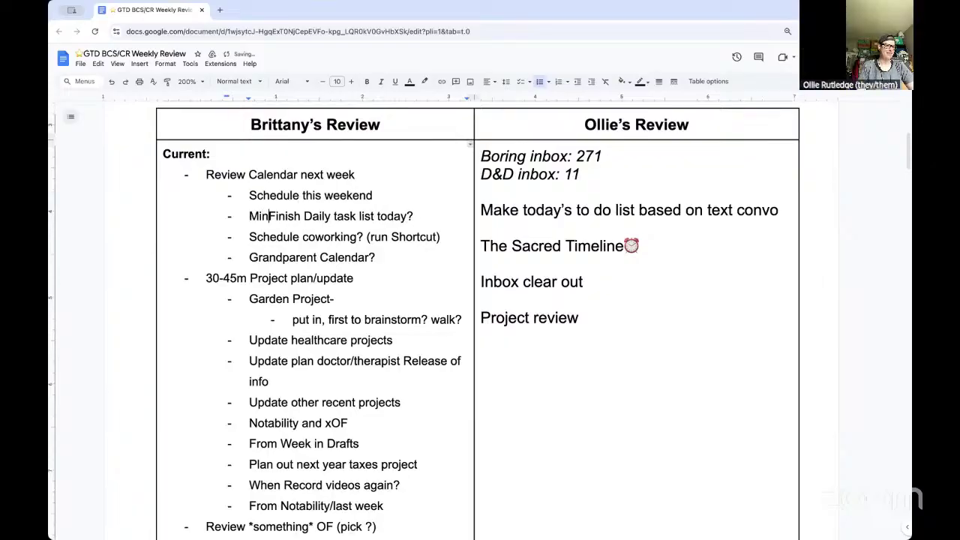
pyautogui.write('d swee')
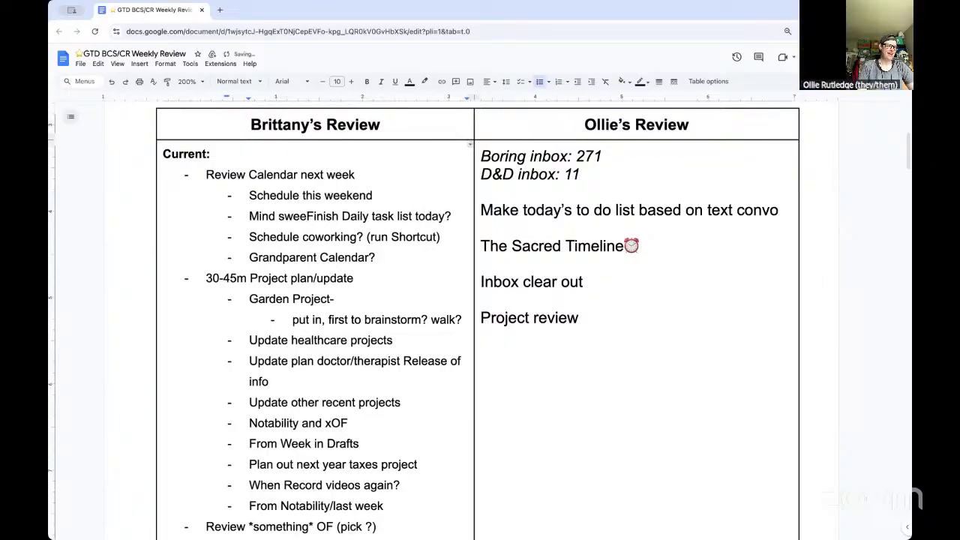
pyautogui.write('p')
pyautogui.press('Return')
# - Highlight the "Schedule this weekend" text in yellow and the "Mind sweep" text in orange
pyautogui.click(372, 194)
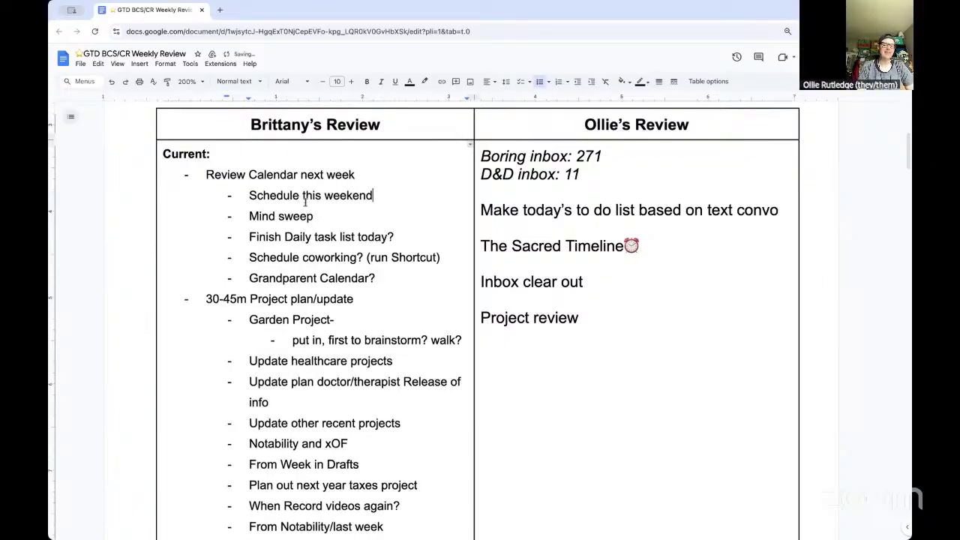
pyautogui.moveTo(372, 195); pyautogui.dragTo(249, 195)
pyautogui.click(426, 82)
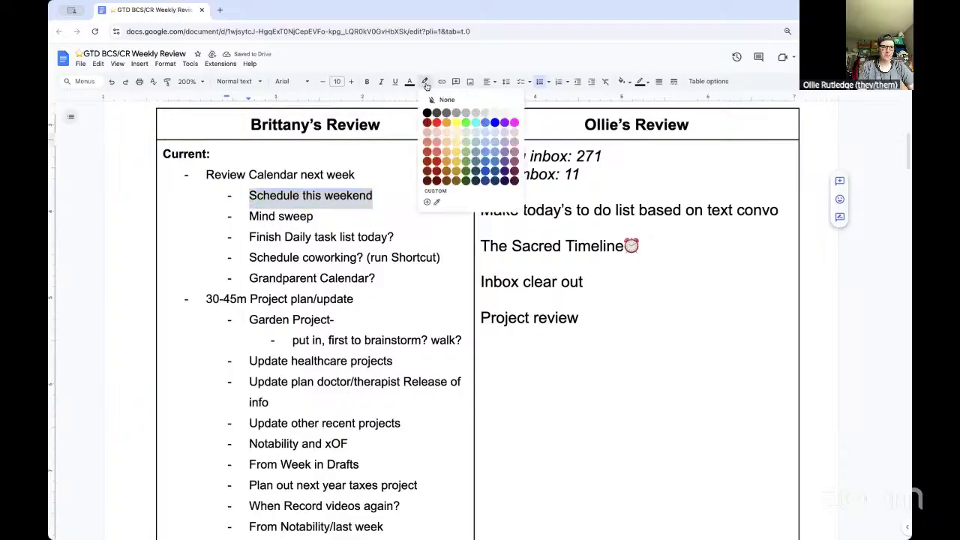
pyautogui.click(457, 122)
pyautogui.click(321, 217)
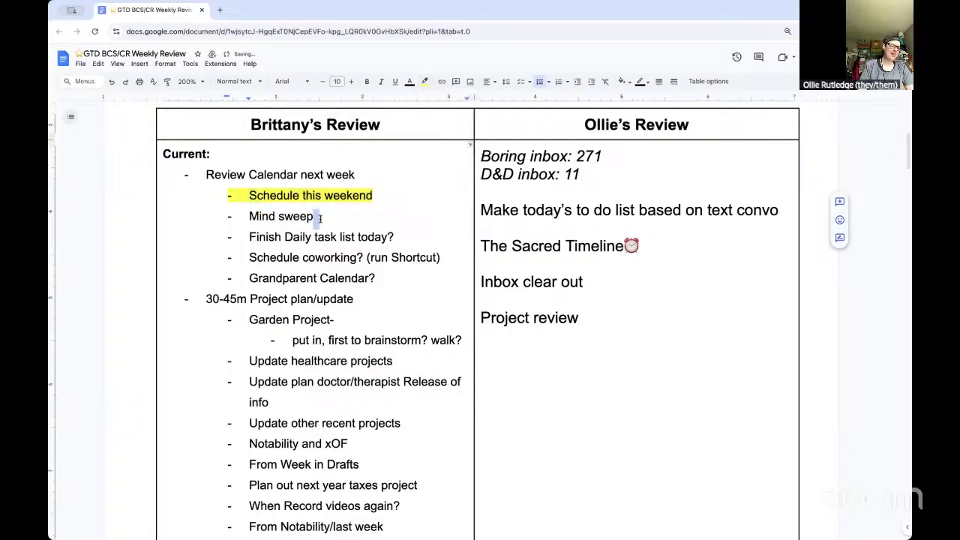
pyautogui.moveTo(320, 217); pyautogui.dragTo(243, 217)
pyautogui.click(425, 82)
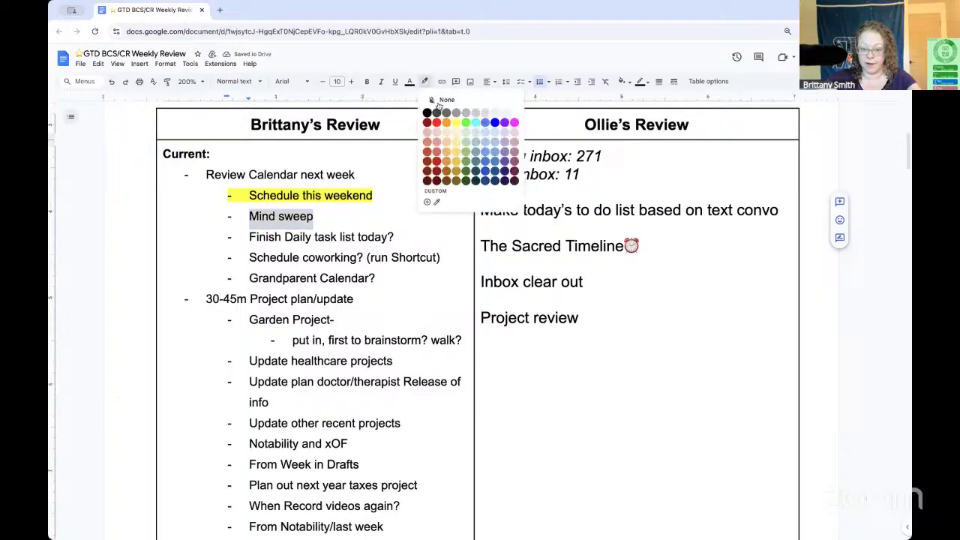
pyautogui.click(447, 122)
pyautogui.click(377, 212)
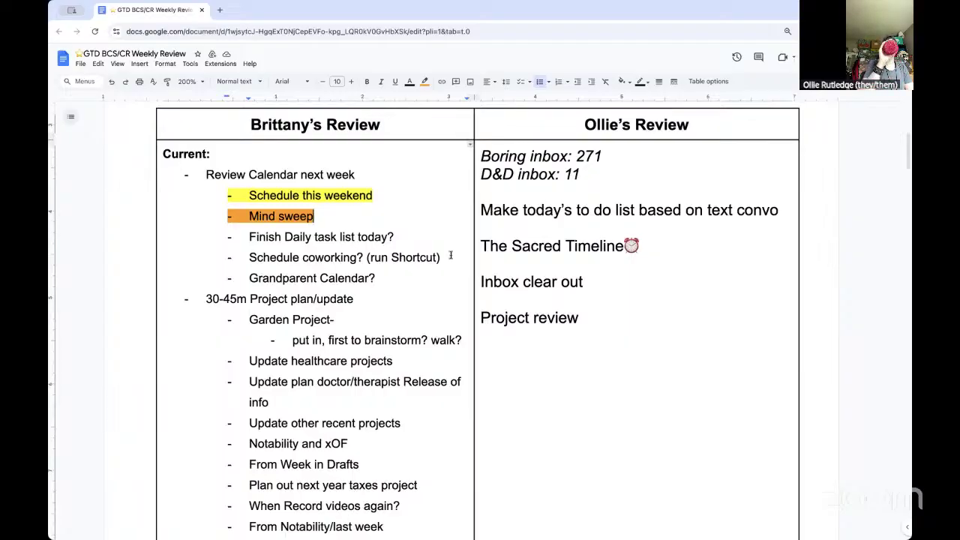
# - Delete the "Schedule coworking? (run Shortcut)" sub-bullet, including its empty line
pyautogui.moveTo(451, 256); pyautogui.dragTo(247, 262)
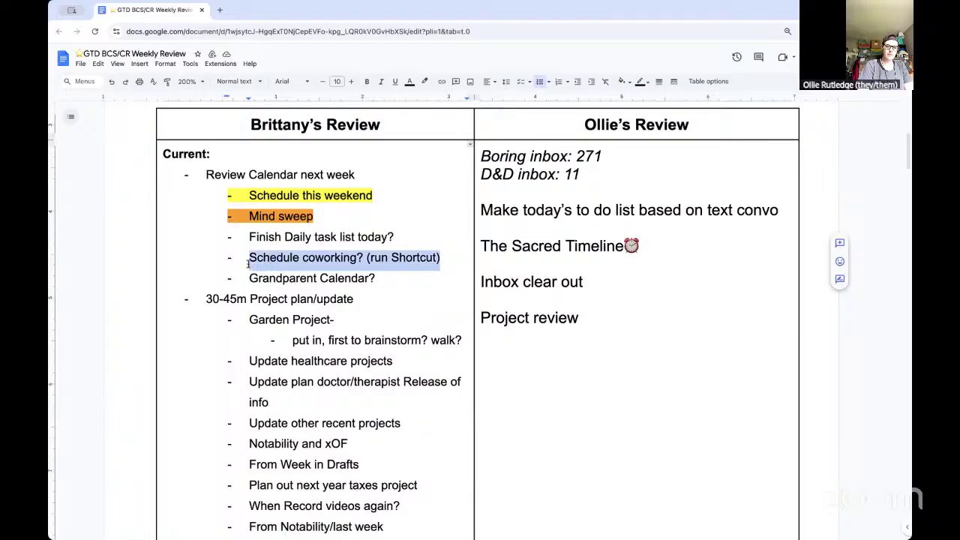
pyautogui.press('BackSpace')
pyautogui.press('BackSpace')
pyautogui.press('BackSpace')
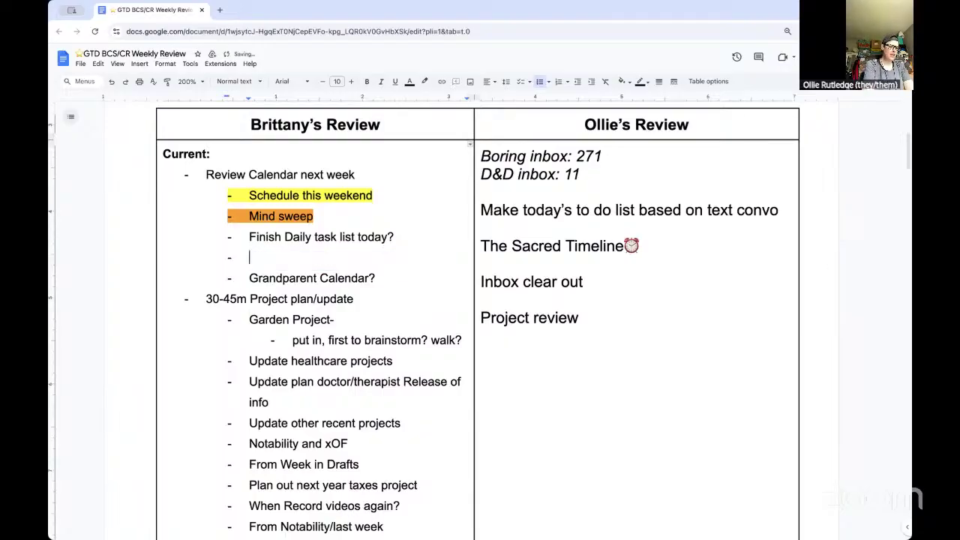
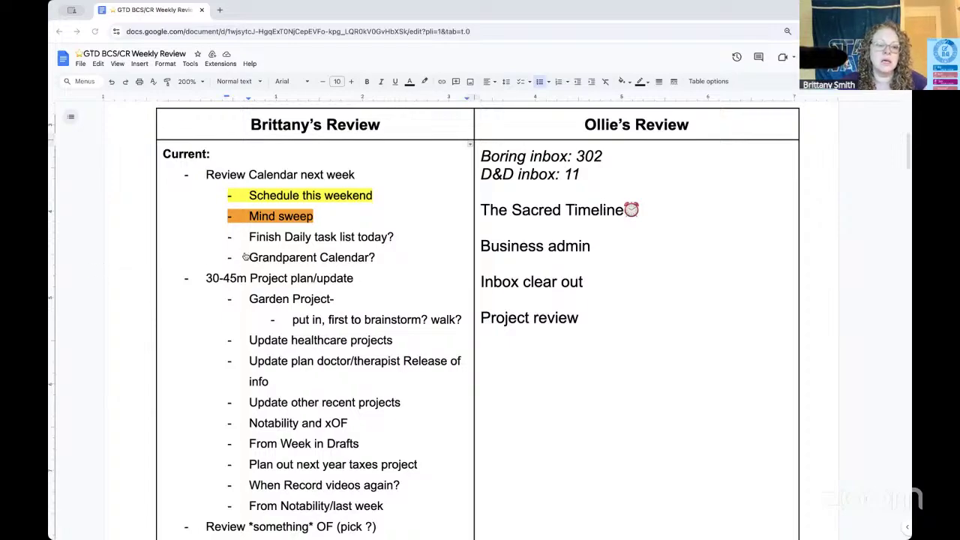
# - Remove the yellow highlight from the "Schedule this weekend" item
pyautogui.moveTo(385, 195); pyautogui.dragTo(236, 195)
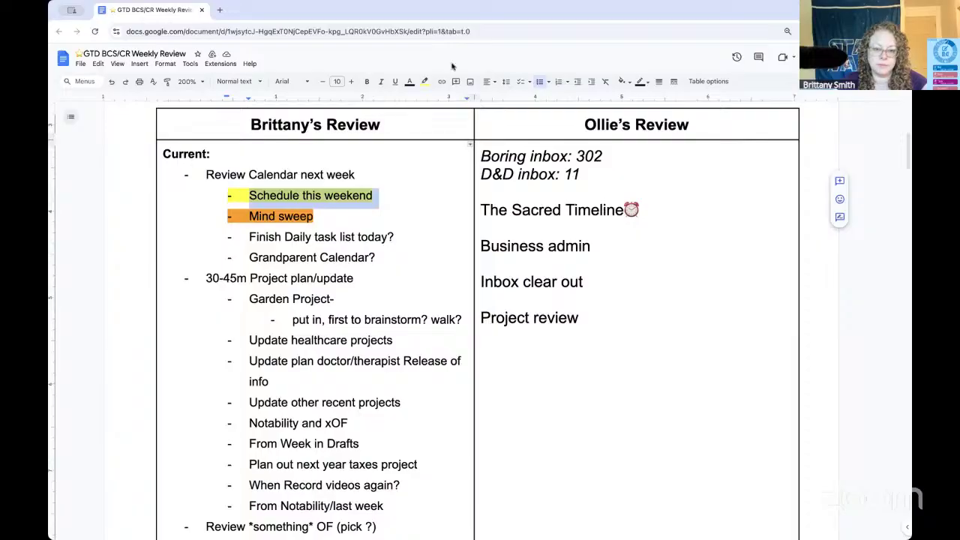
pyautogui.click(425, 81)
pyautogui.click(436, 98)
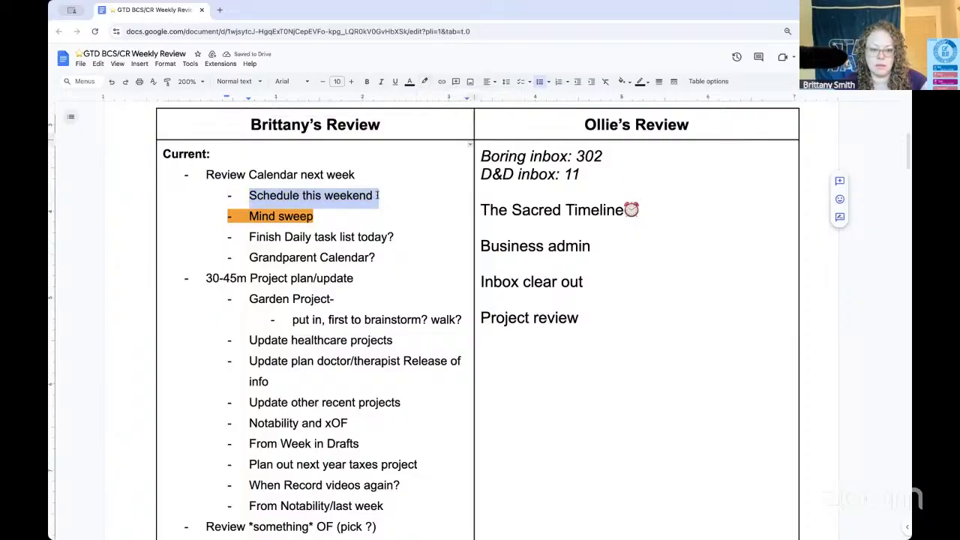
# - Add the sub-bullet "Update my routines calendar" directly below "Schedule this weekend"
pyautogui.click(378, 189)
pyautogui.press('Return')
pyautogui.write('Update ')
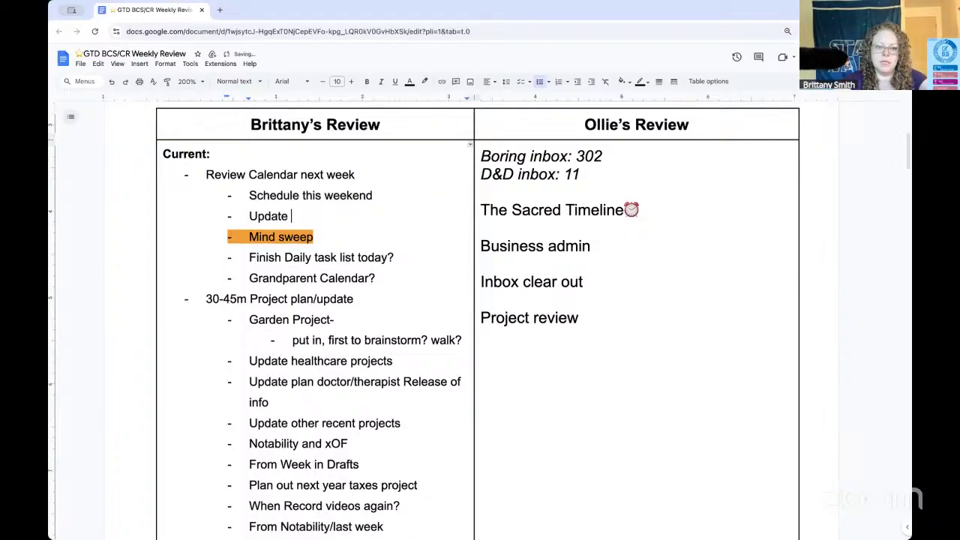
pyautogui.write('m')
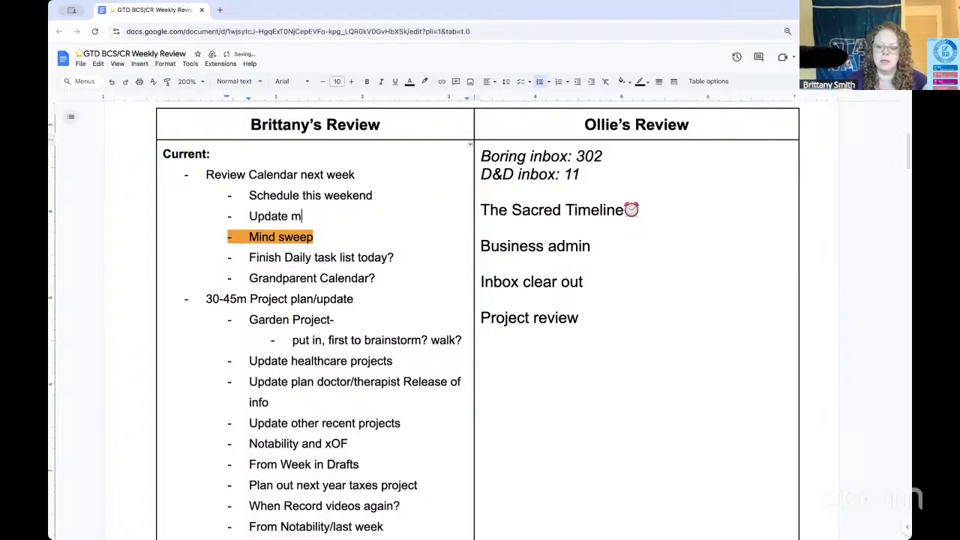
pyautogui.write('y routines calendar')
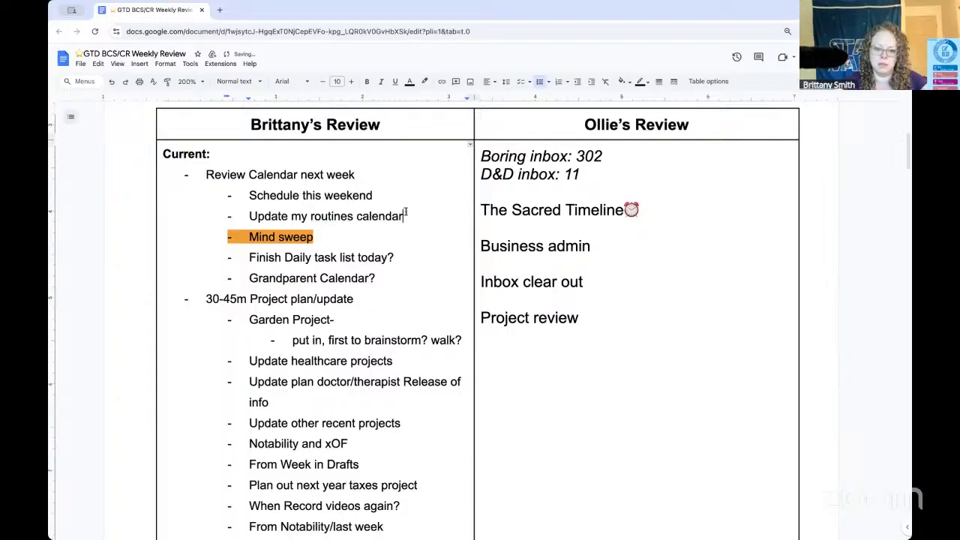
# - Highlight the "Update my routines calendar" item in yellow
pyautogui.moveTo(405, 216); pyautogui.dragTo(246, 216)
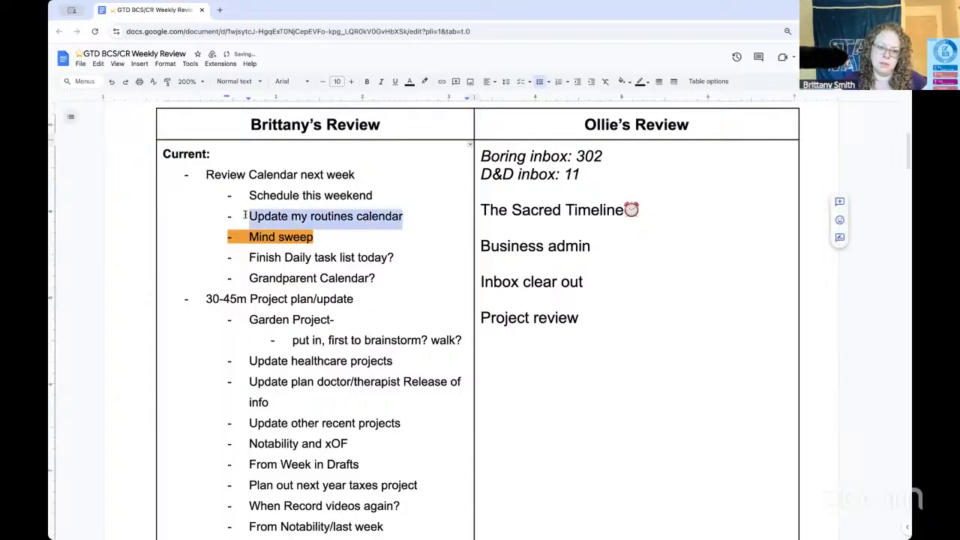
pyautogui.click(424, 81)
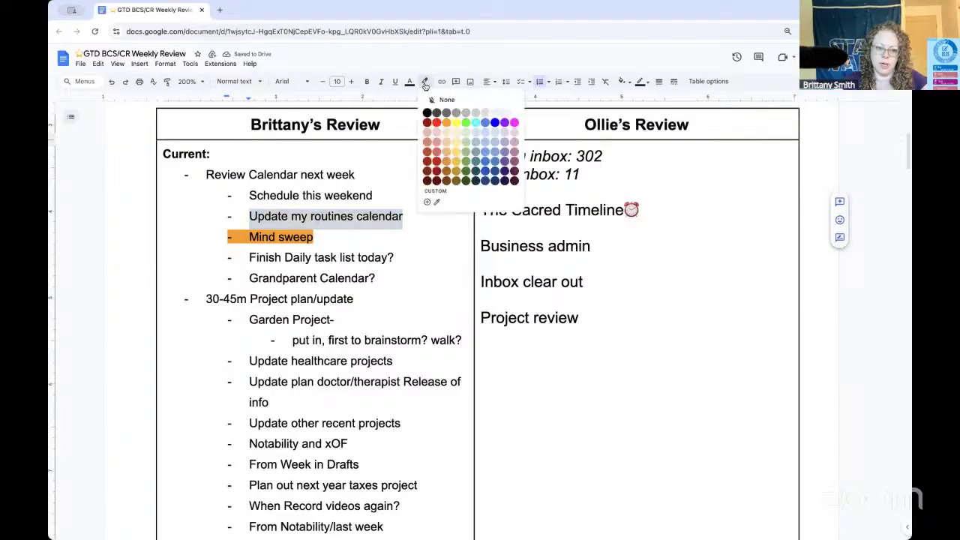
pyautogui.click(456, 122)
pyautogui.click(417, 237)
# - Strike through the "Schedule this weekend" item in the calendar review list
pyautogui.click(414, 220)
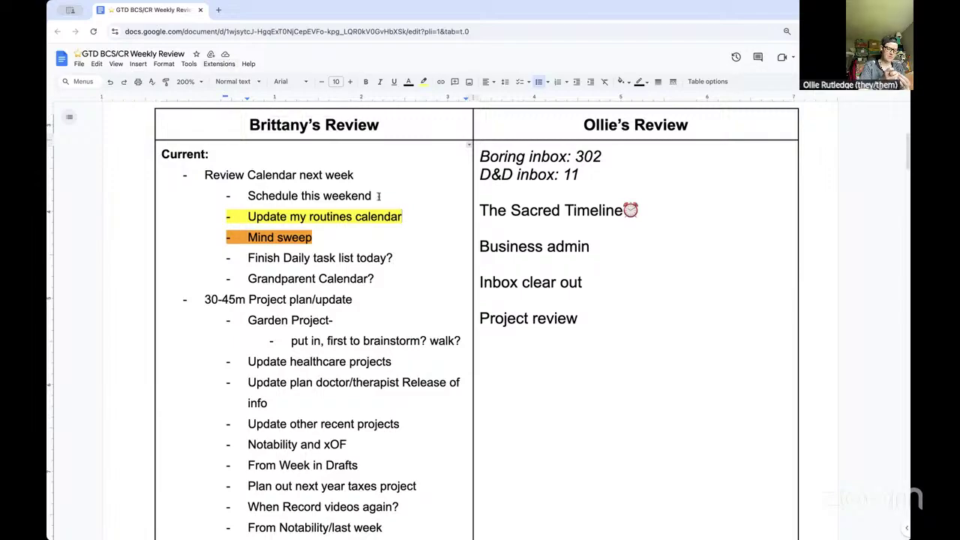
pyautogui.moveTo(376, 197); pyautogui.dragTo(247, 196)
pyautogui.press('super+shift+x')
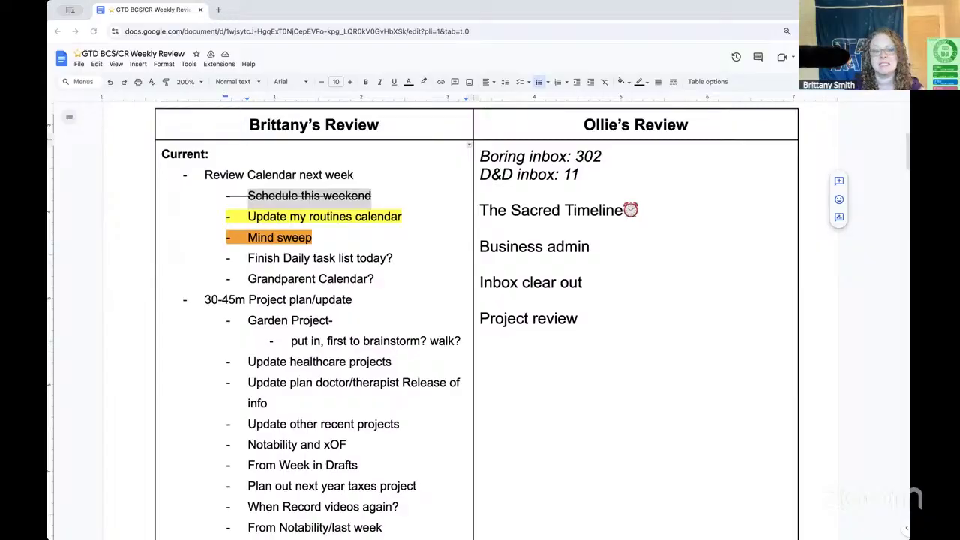
pyautogui.click(127, 20)
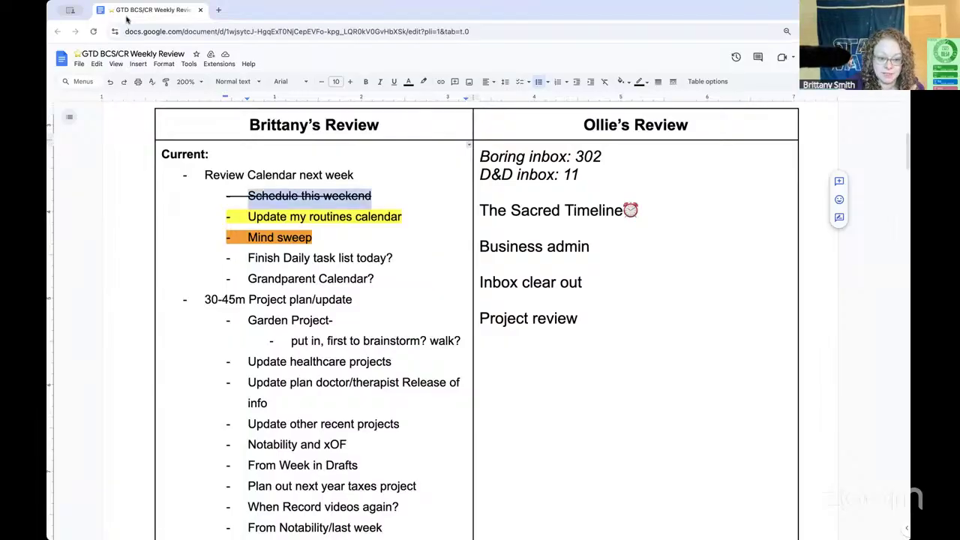
pyautogui.press('super+Tab')
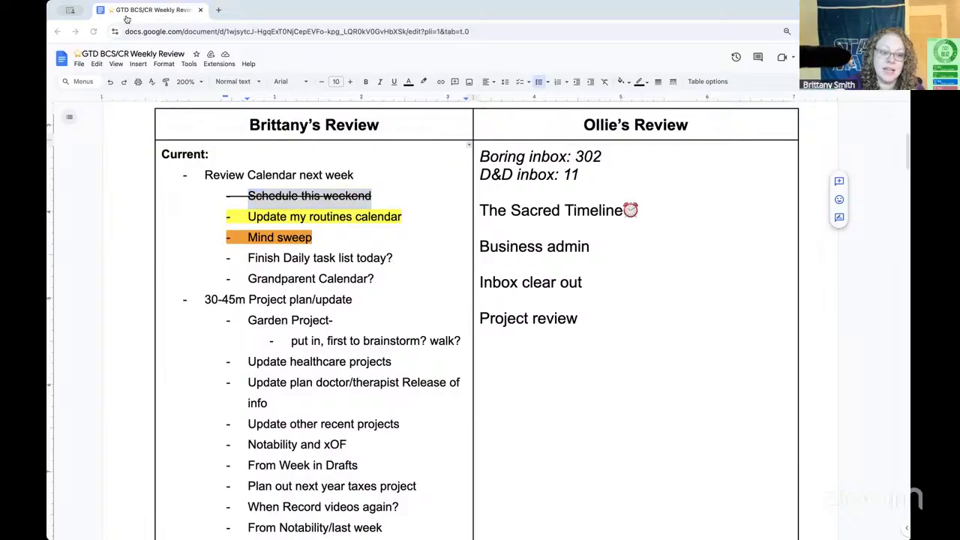
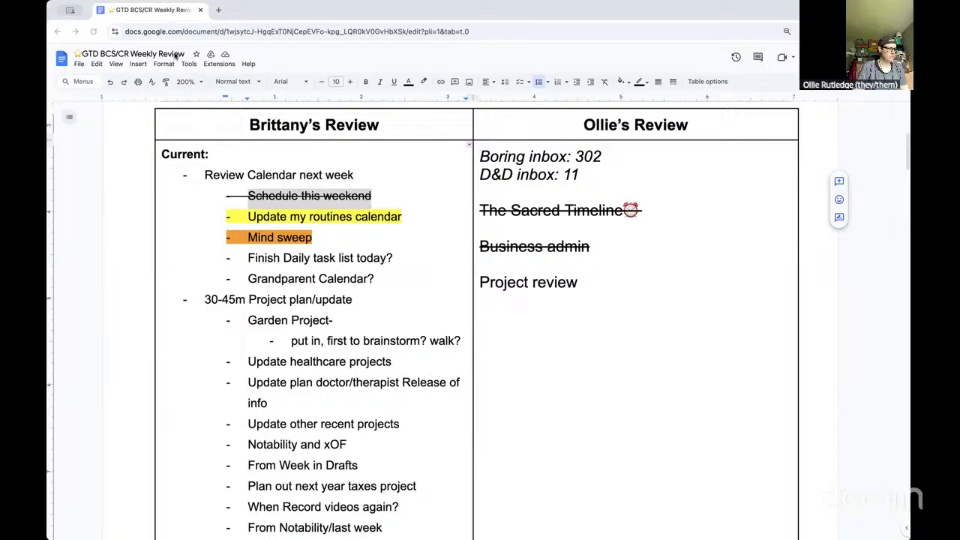
pyautogui.click(176, 57)
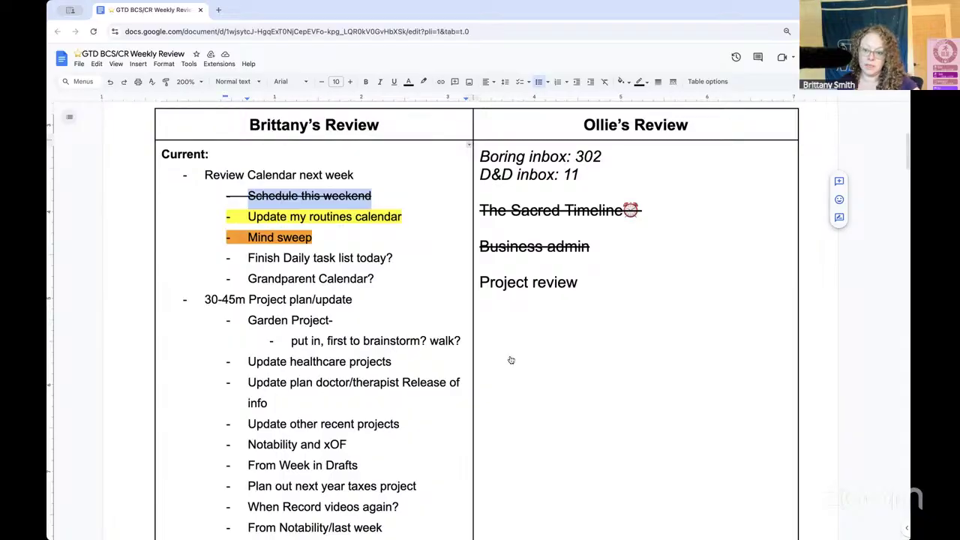
pyautogui.press('super+Tab')
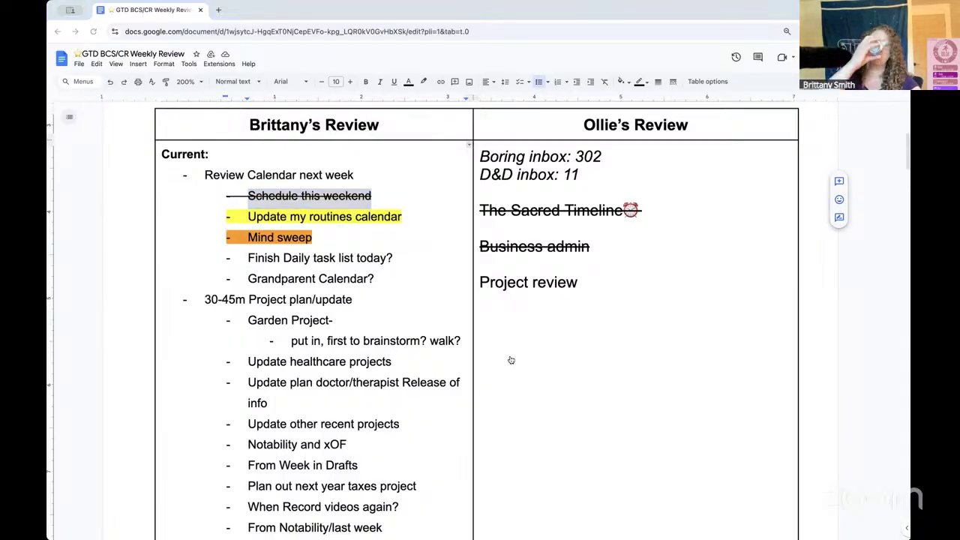
pyautogui.press('super+Tab')
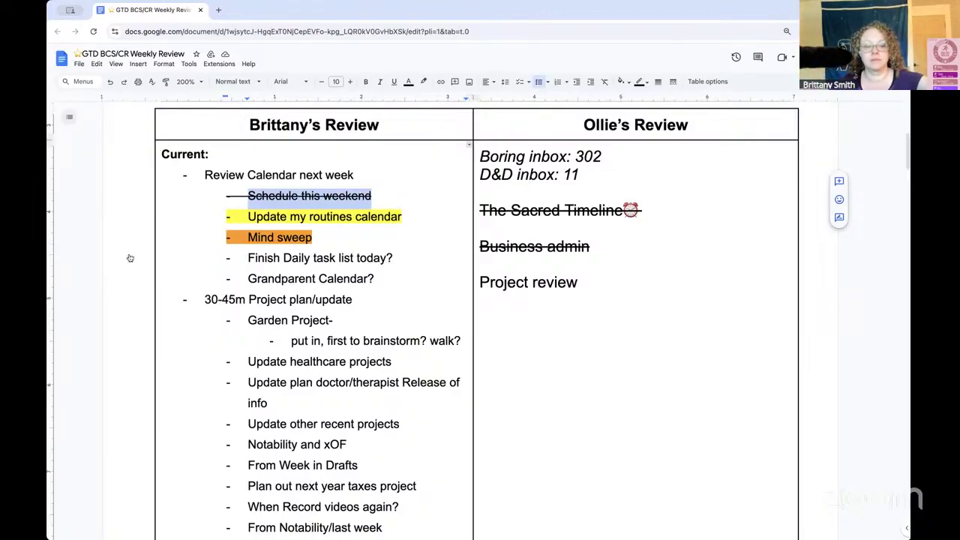
pyautogui.press('super+Tab')
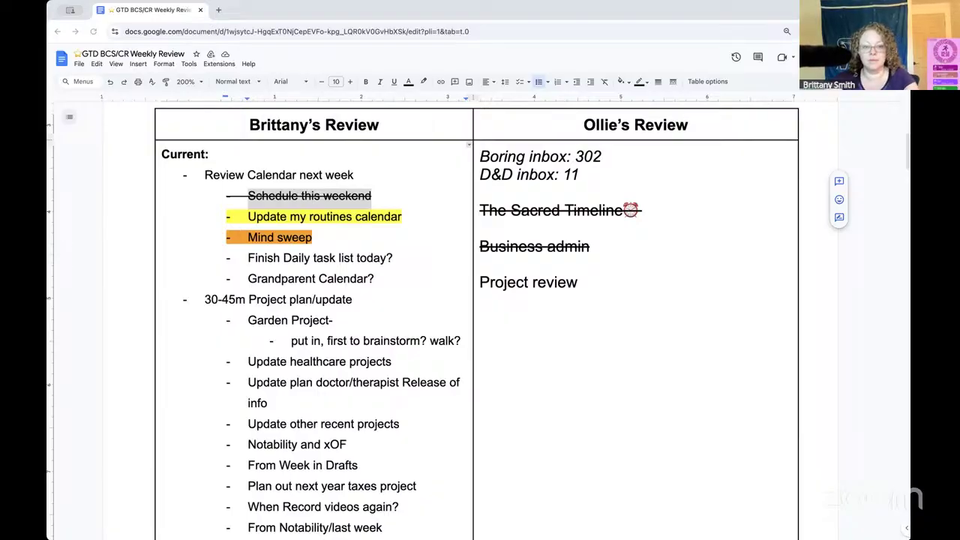
# - Place the text cursor at the end of the "Finish Daily task list today?" item in the calendar review list
pyautogui.click(521, 11)
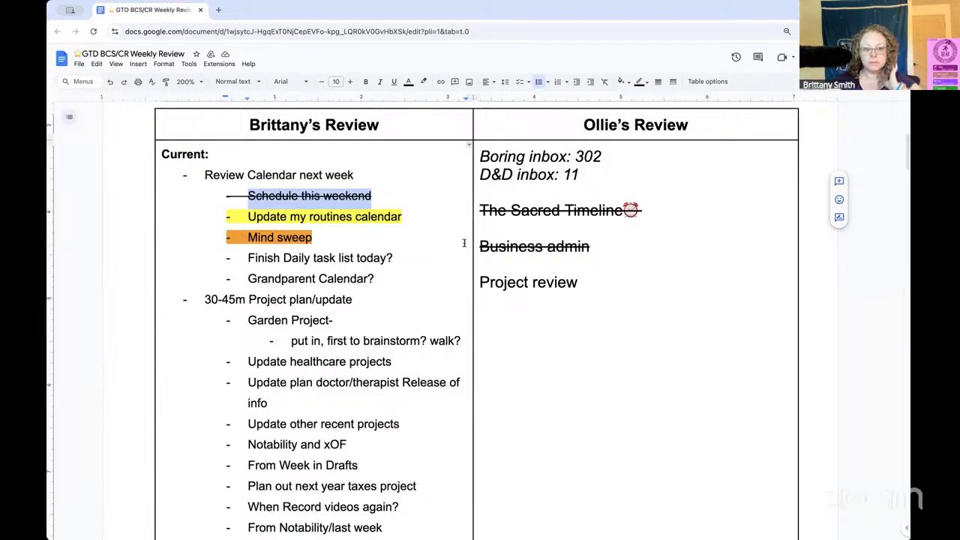
pyautogui.click(405, 267)
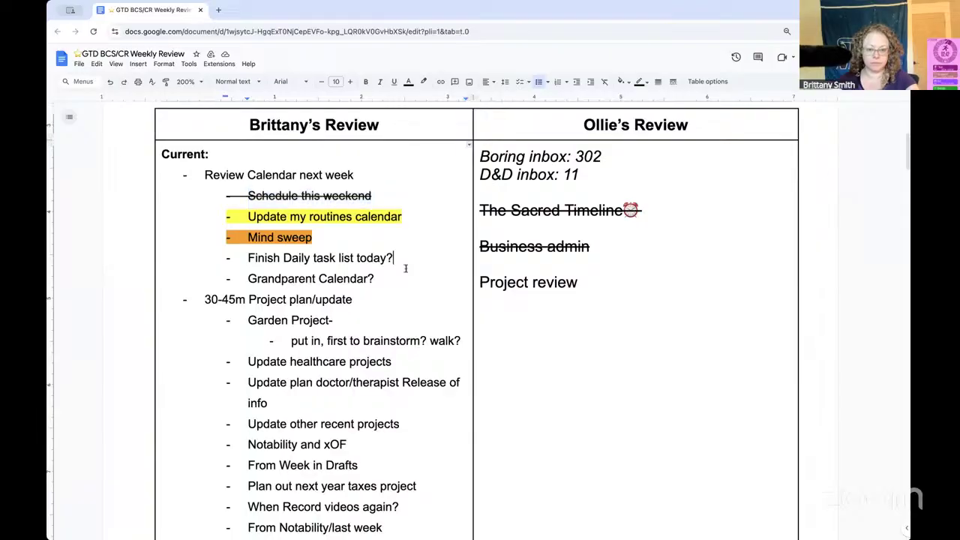